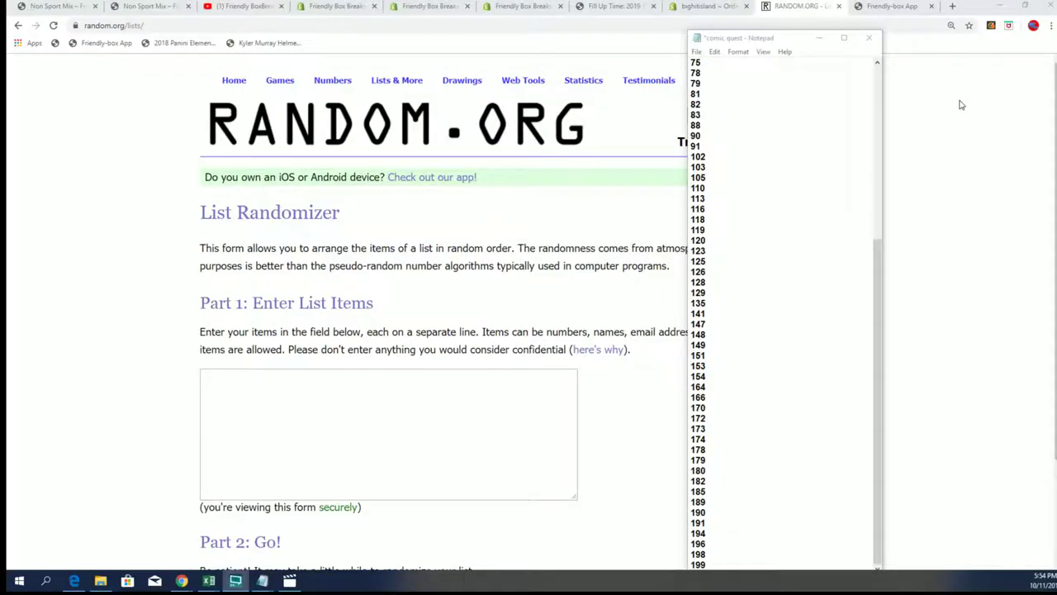
Show the Comic Quest superhero pick sheet in Excel, zoomed to about 150%.
left_click(208, 580)
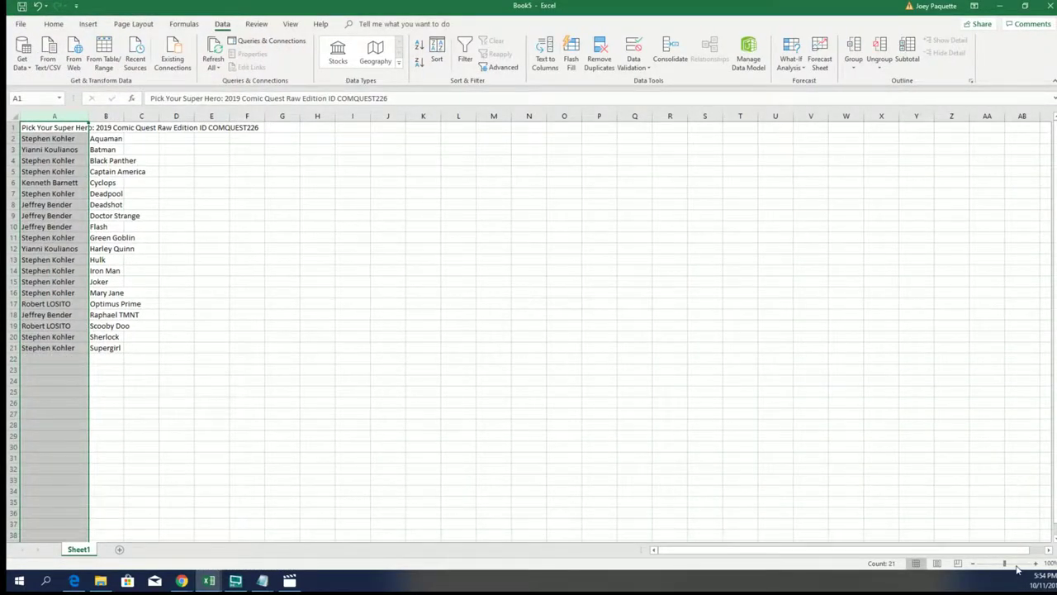
left_click_drag(1004, 563, 1013, 563)
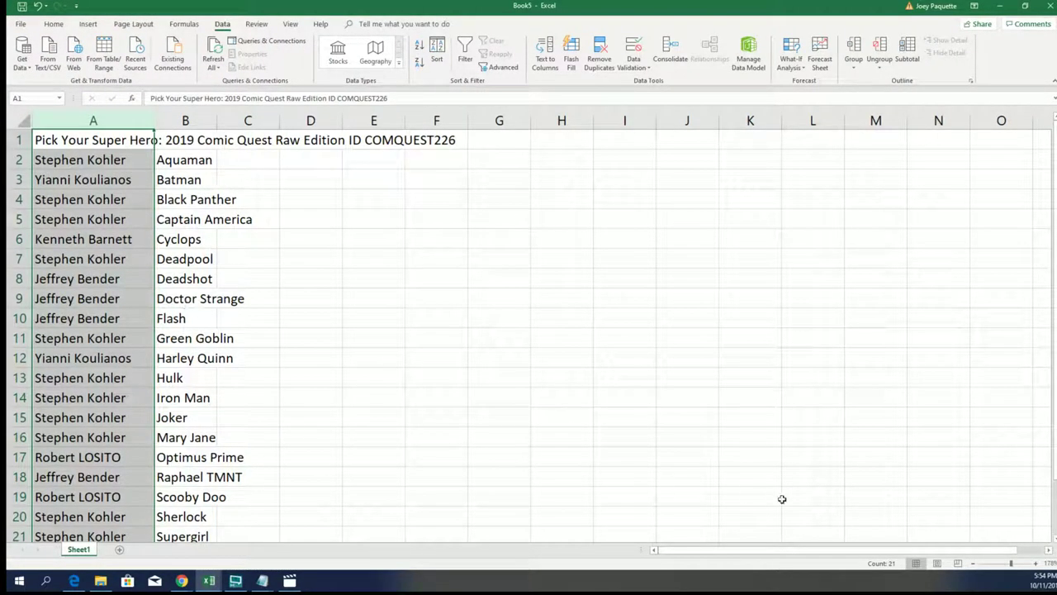
left_click(973, 567)
left_click(972, 567)
left_click(973, 567)
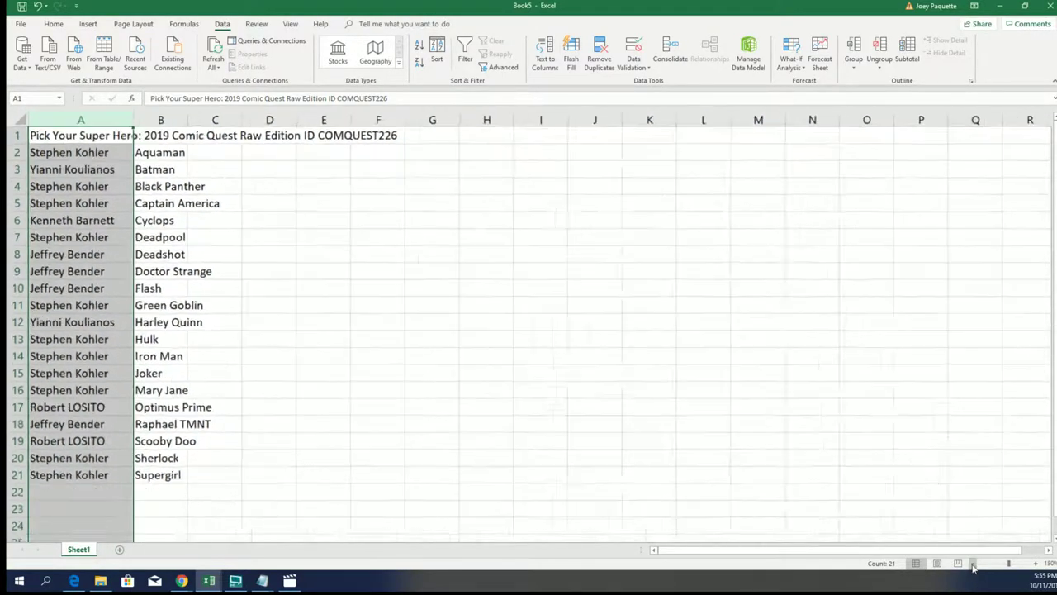
left_click(354, 153)
Click on the Excel sheet to clear the column selection.
left_click(319, 154)
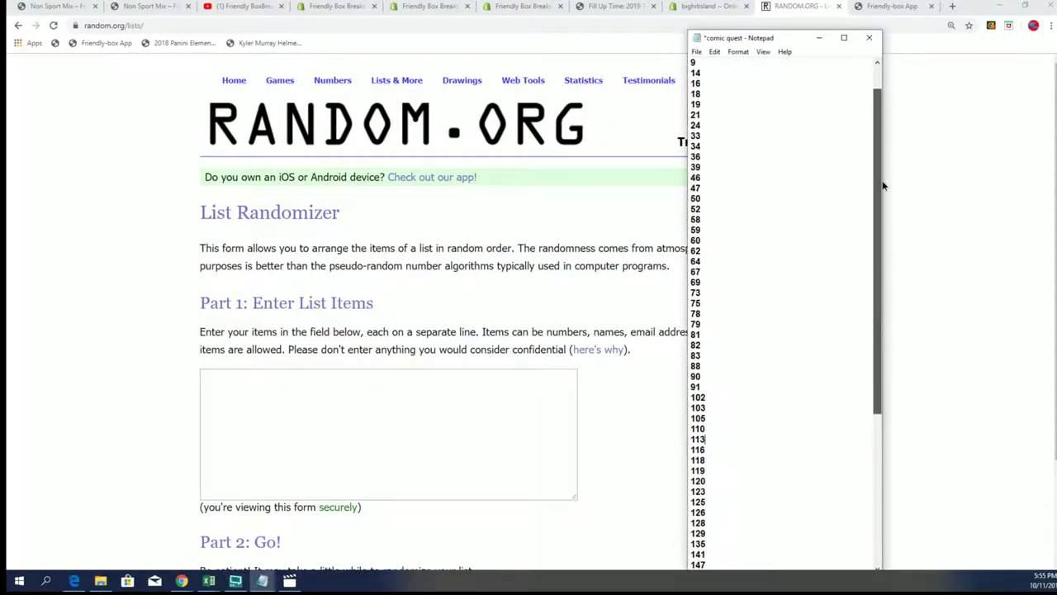
Copy all the box numbers from Notepad into the List Randomizer entry field.
left_click_drag(694, 65, 704, 575)
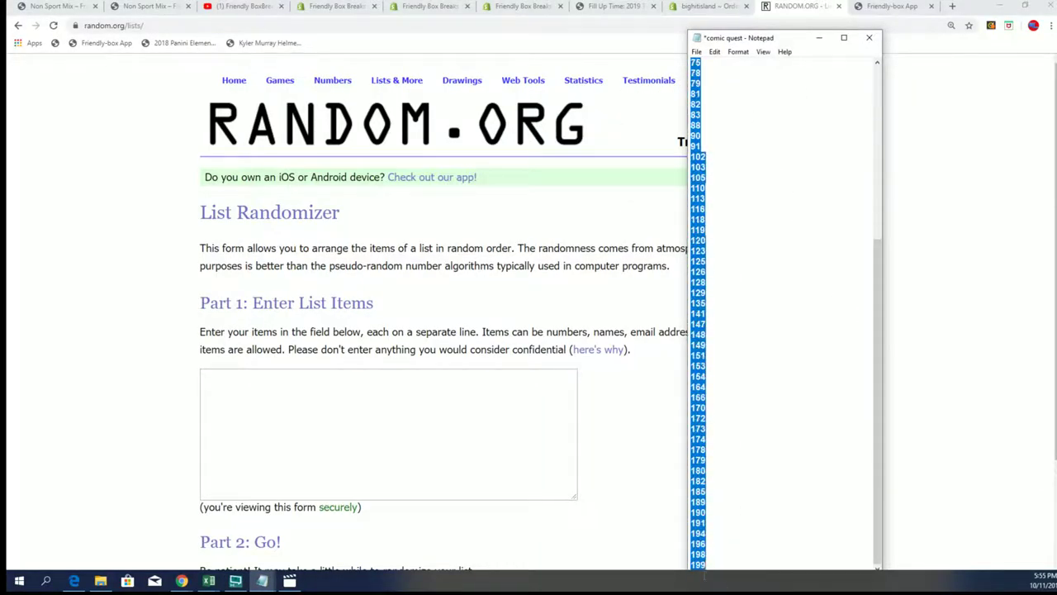
right_click(698, 544)
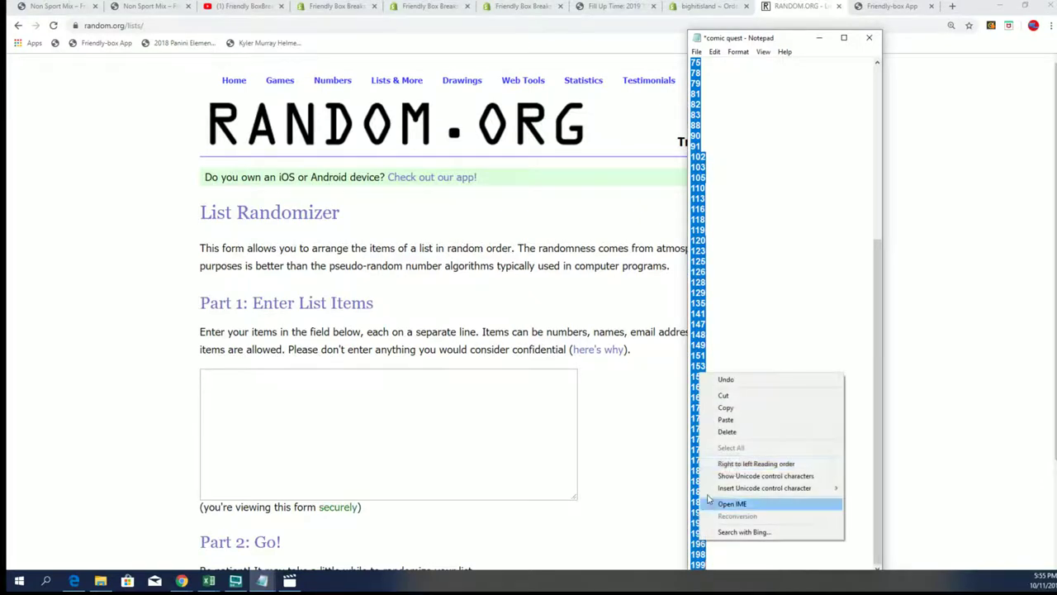
left_click(723, 411)
right_click(313, 378)
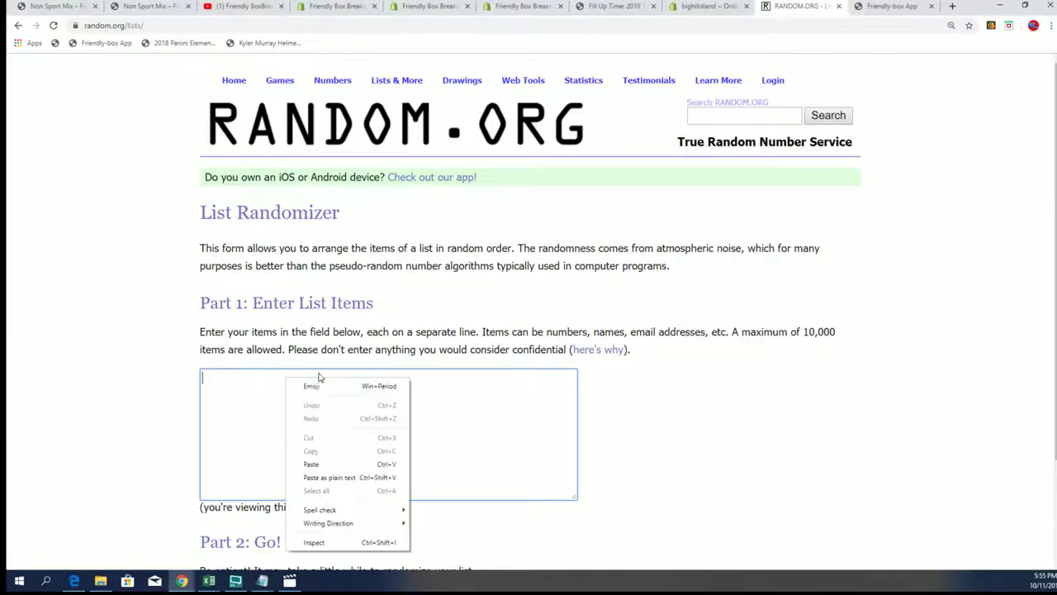
left_click(321, 464)
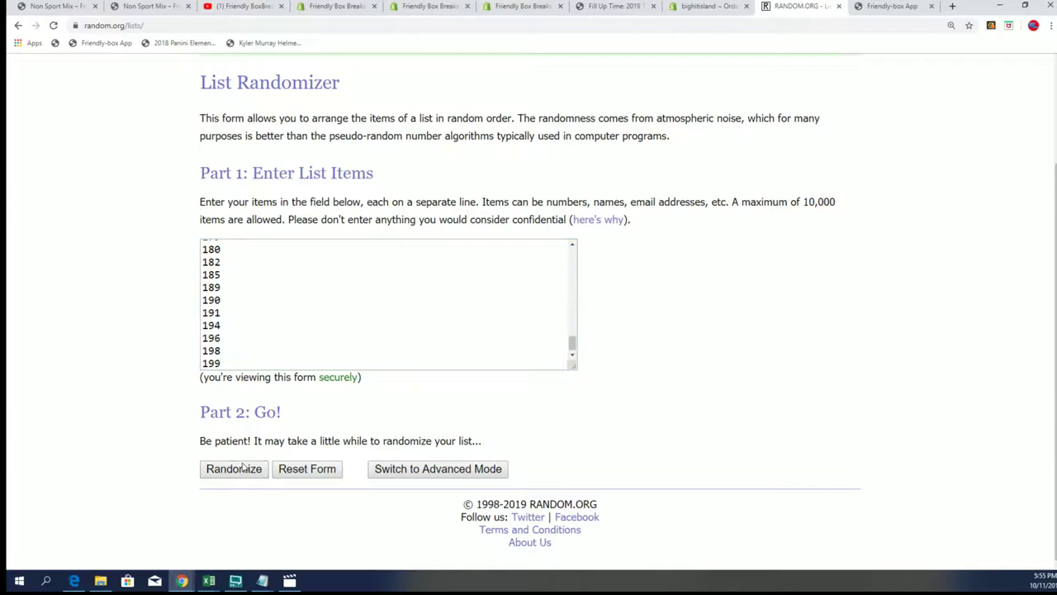
Randomize the list, then reshuffle it repeatedly until the order begins 21, 189, 135.
left_click(234, 468)
scroll(442, 307, "down", 10)
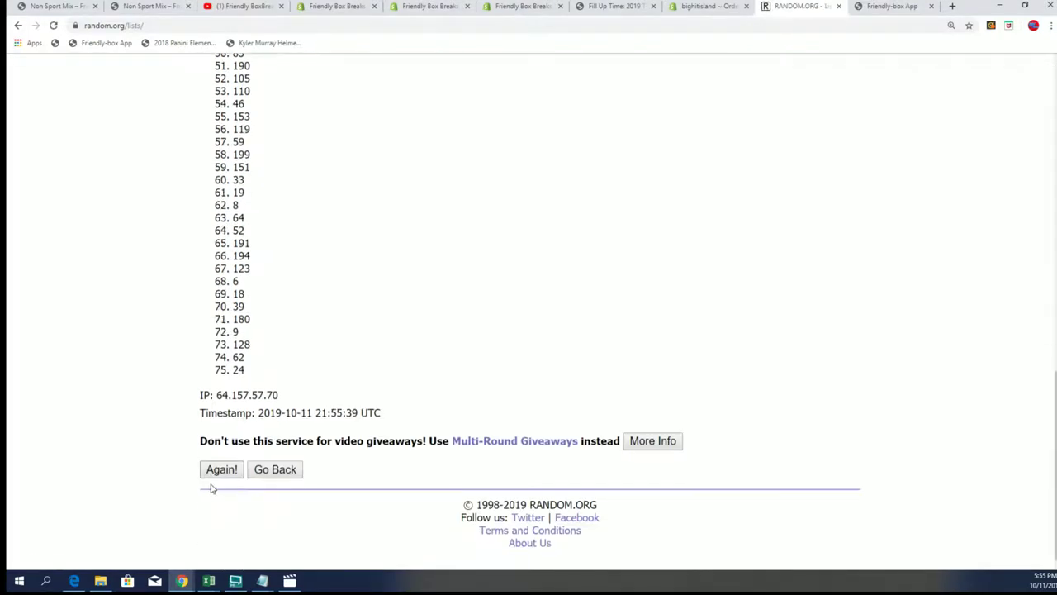
scroll(331, 359, "down", 10)
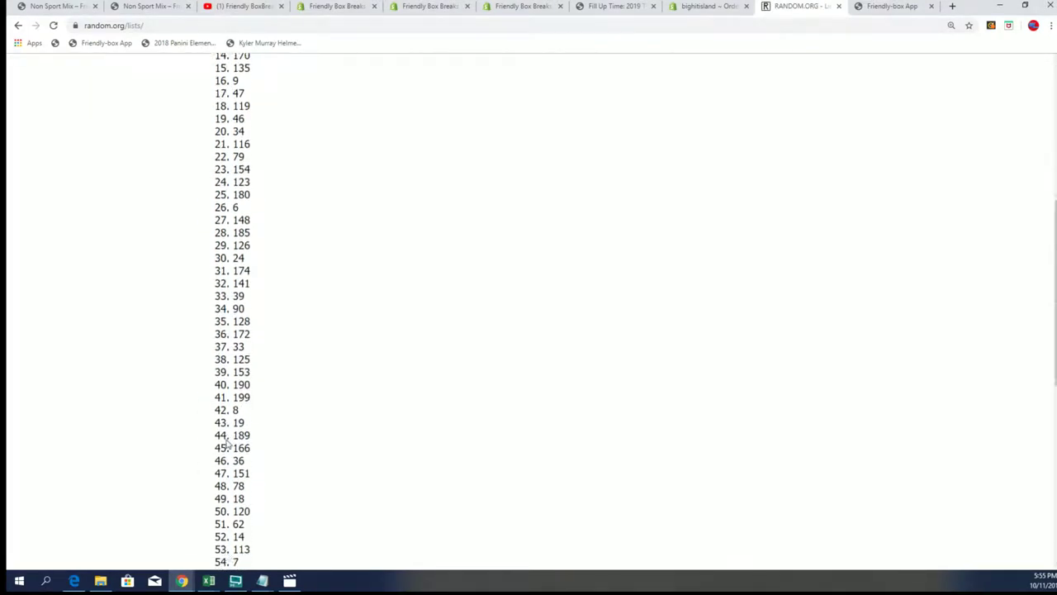
left_click(211, 469)
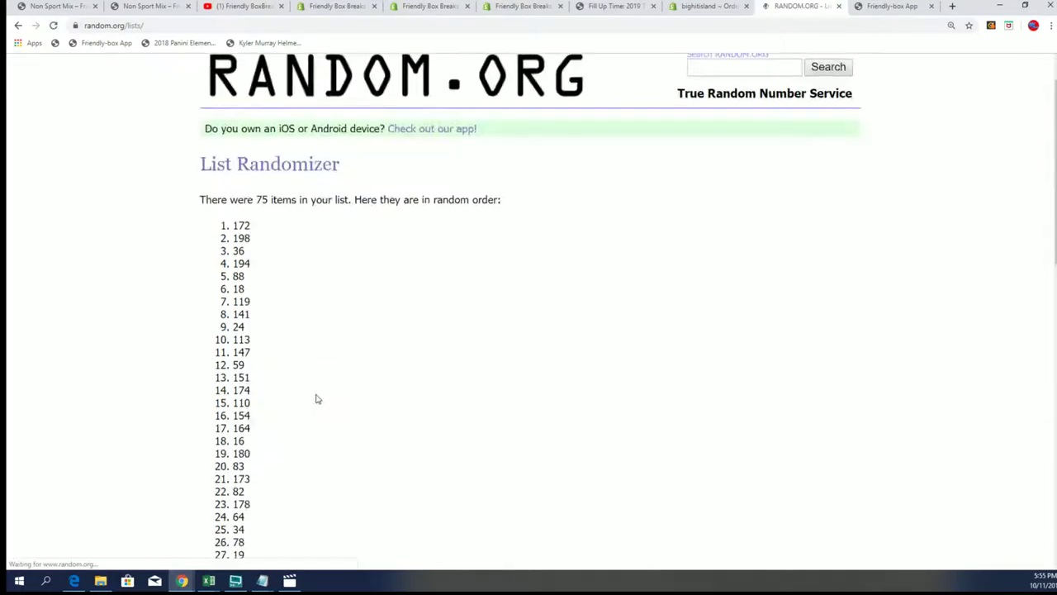
scroll(330, 404, "down", 10)
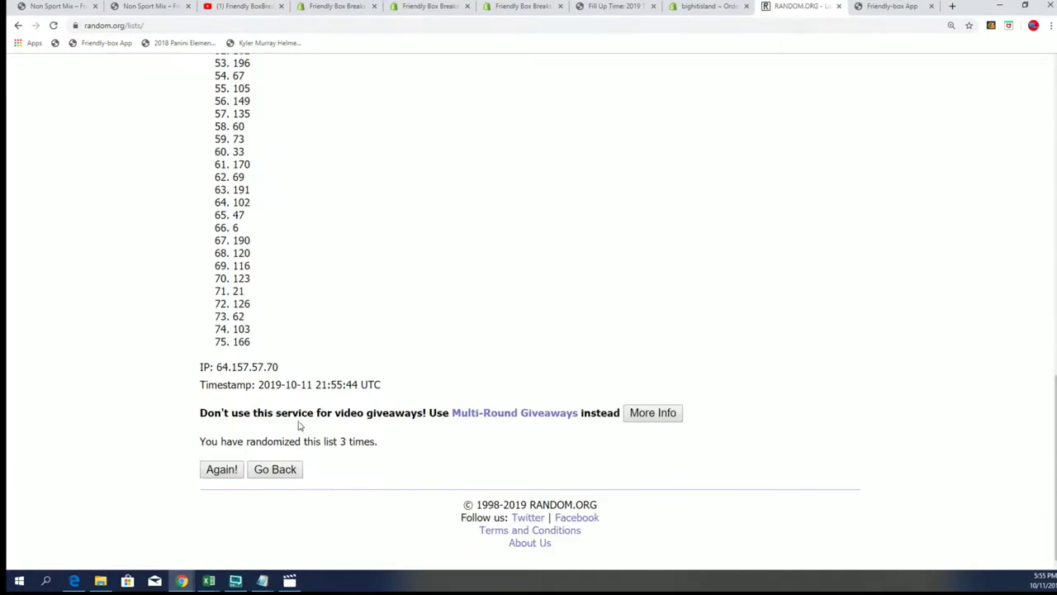
left_click(218, 469)
scroll(248, 429, "down", 10)
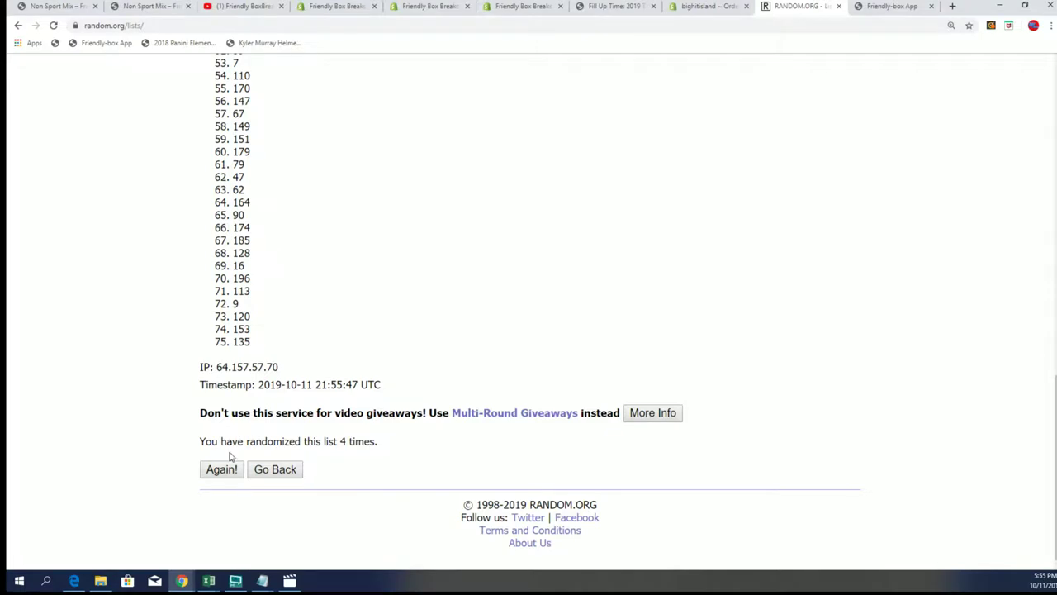
left_click(216, 469)
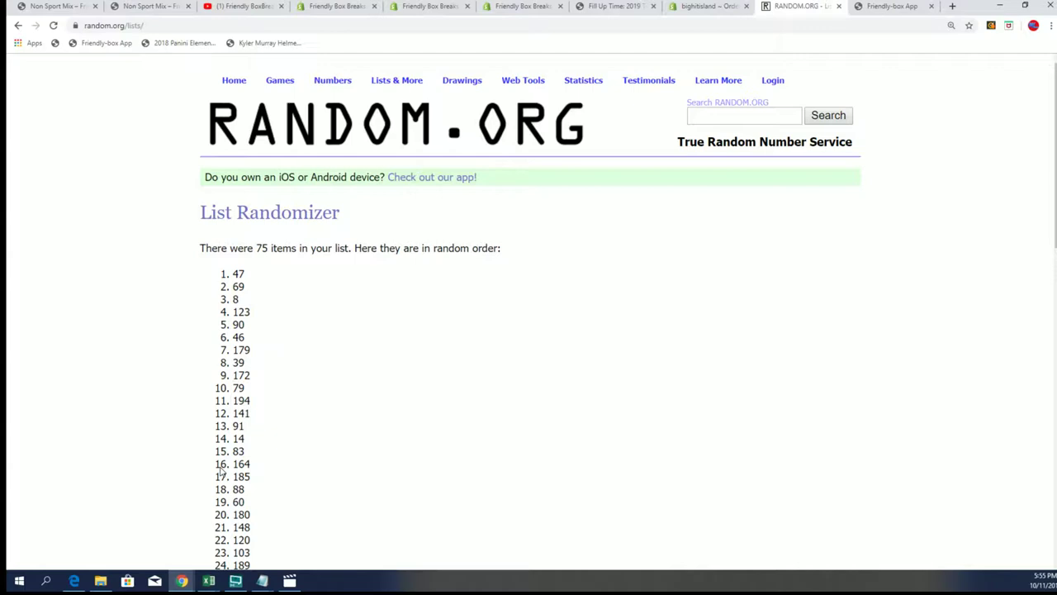
scroll(221, 468, "down", 10)
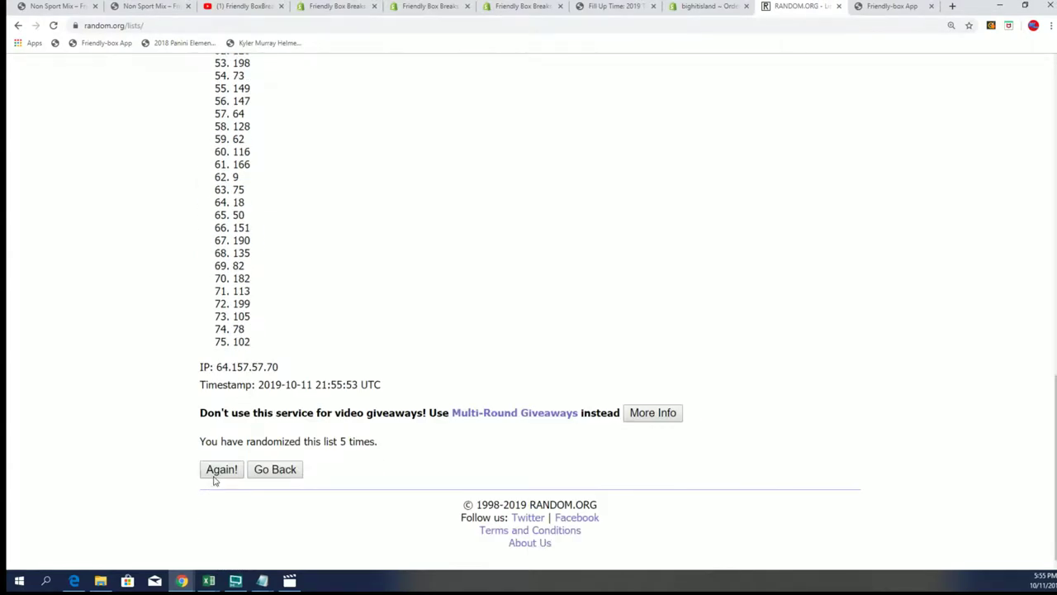
left_click(216, 469)
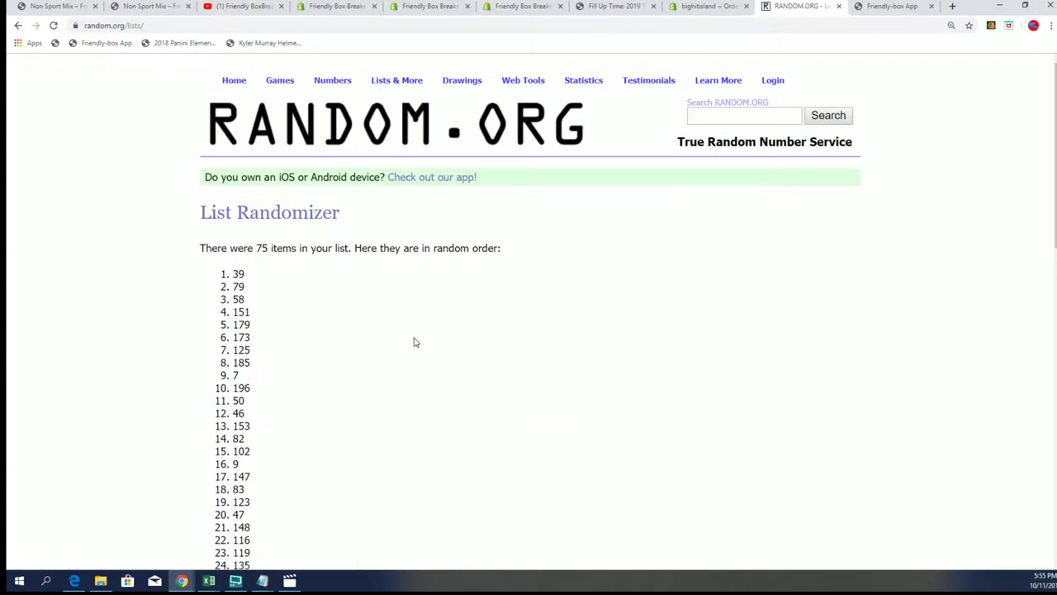
scroll(412, 356, "down", 5)
scroll(411, 360, "down", 5)
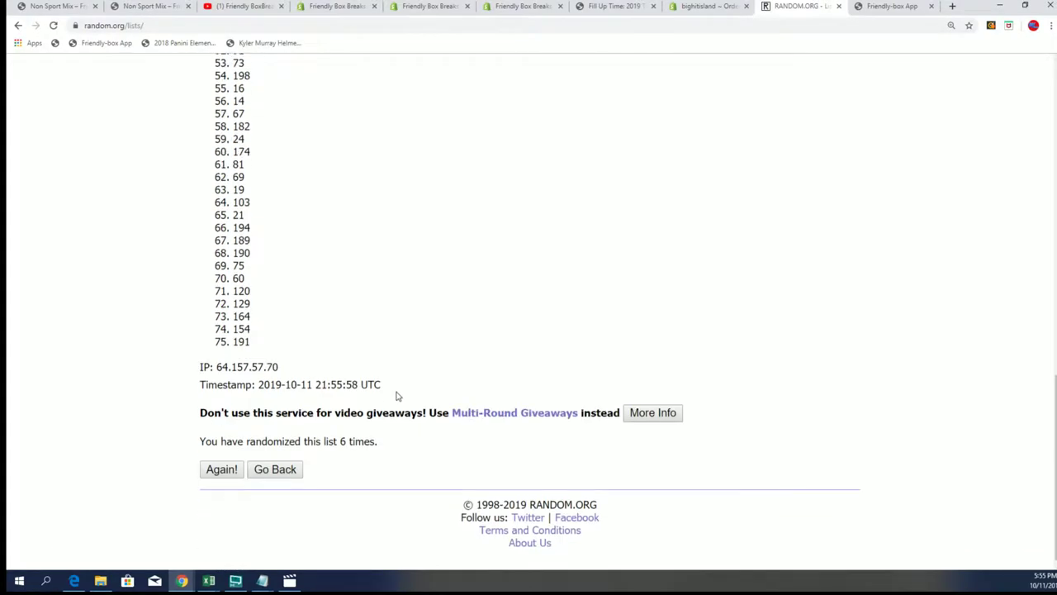
left_click(228, 469)
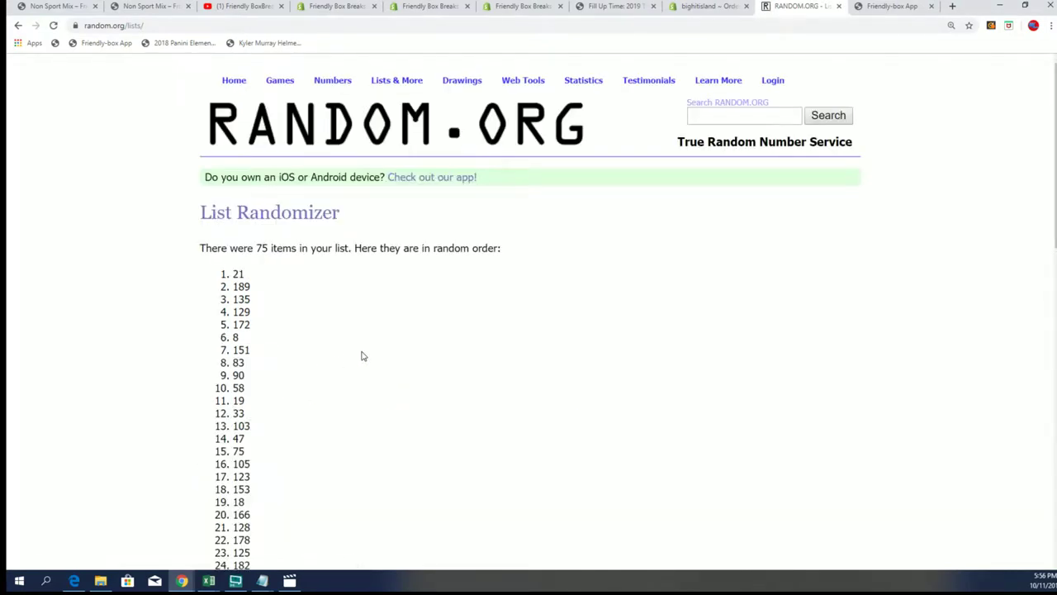
scroll(391, 363, "down", 5)
scroll(392, 363, "up", 3)
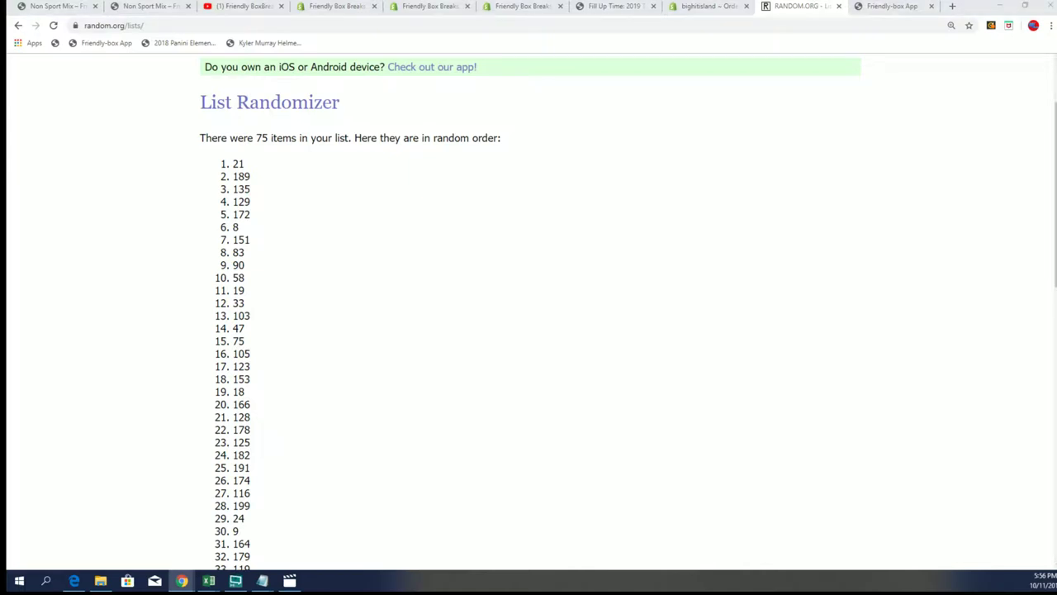
Delete the 21 line from the comic quest Notepad list and save the file.
key("alt+Tab")
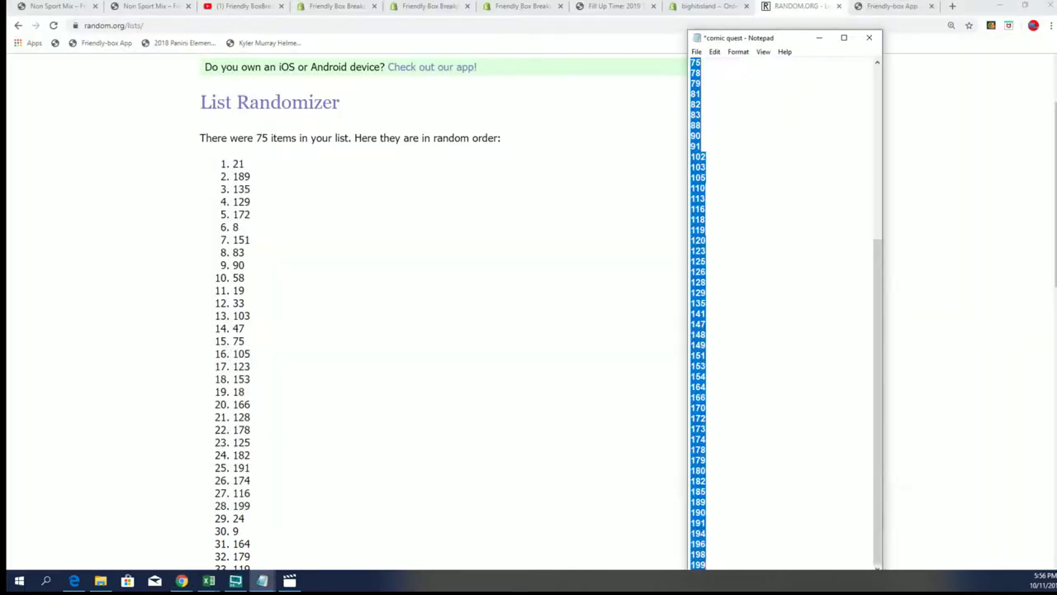
scroll(710, 130, "up", 5)
scroll(710, 129, "up", 3)
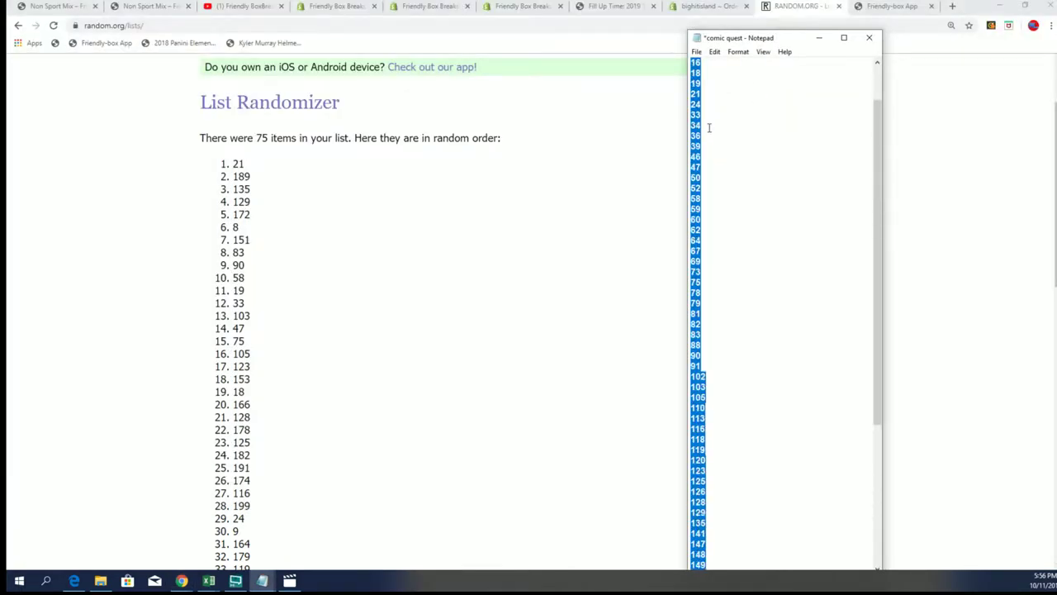
left_click(708, 127)
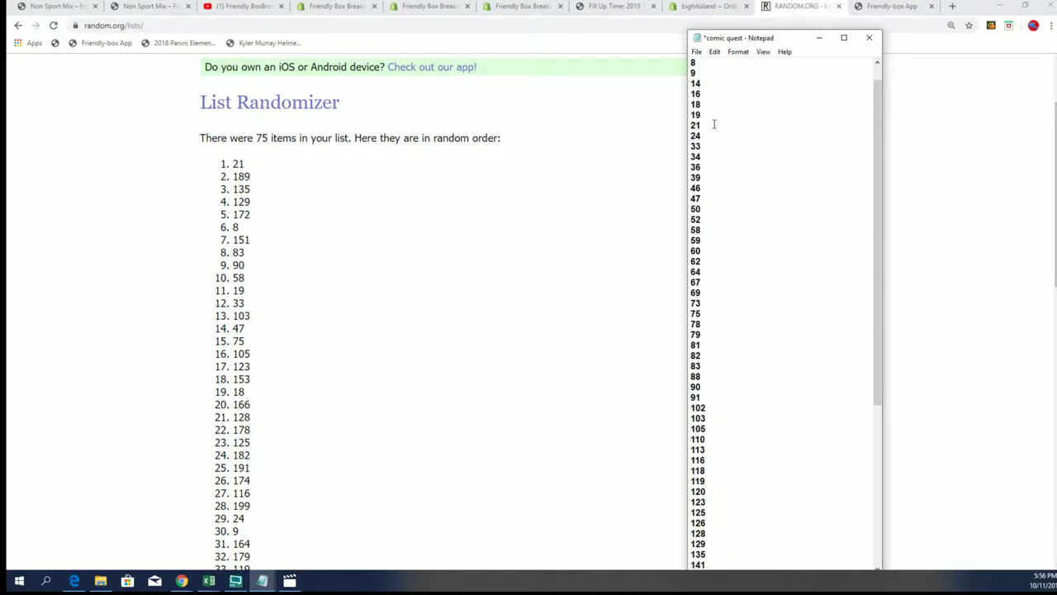
key("BackSpace")
key("BackSpace")
key("BackSpace")
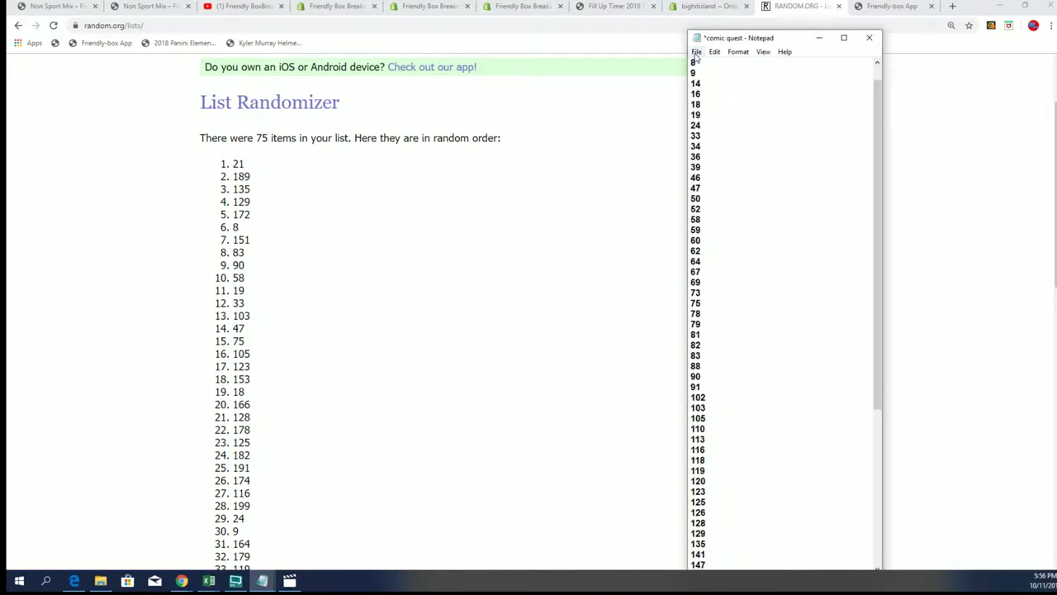
left_click(697, 52)
left_click(706, 103)
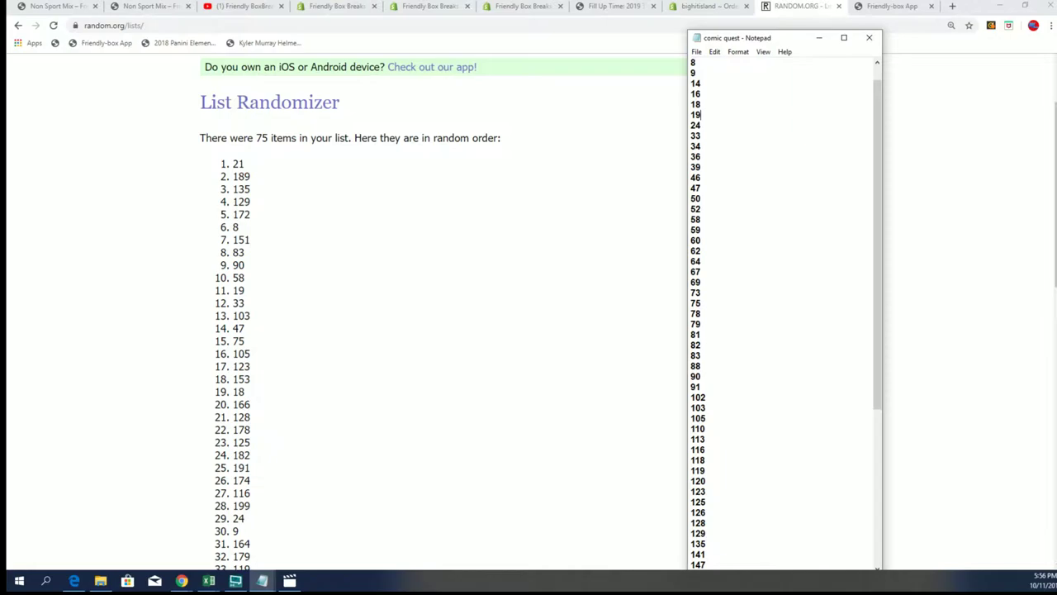